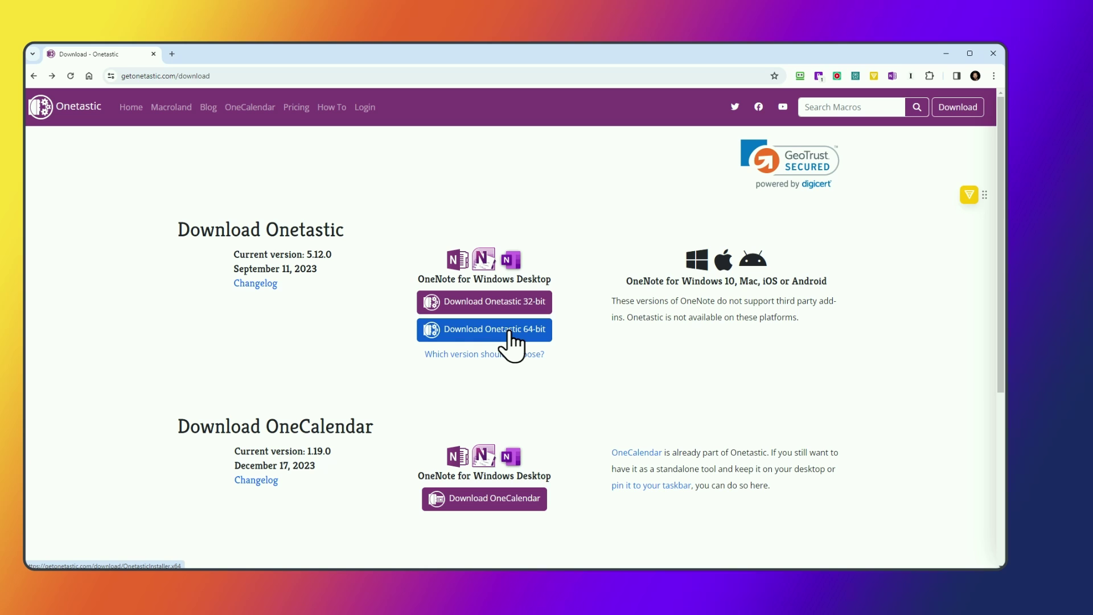
Step: Open the download page for the 64-bit Onetastic installer, version 5.12.0
click(511, 332)
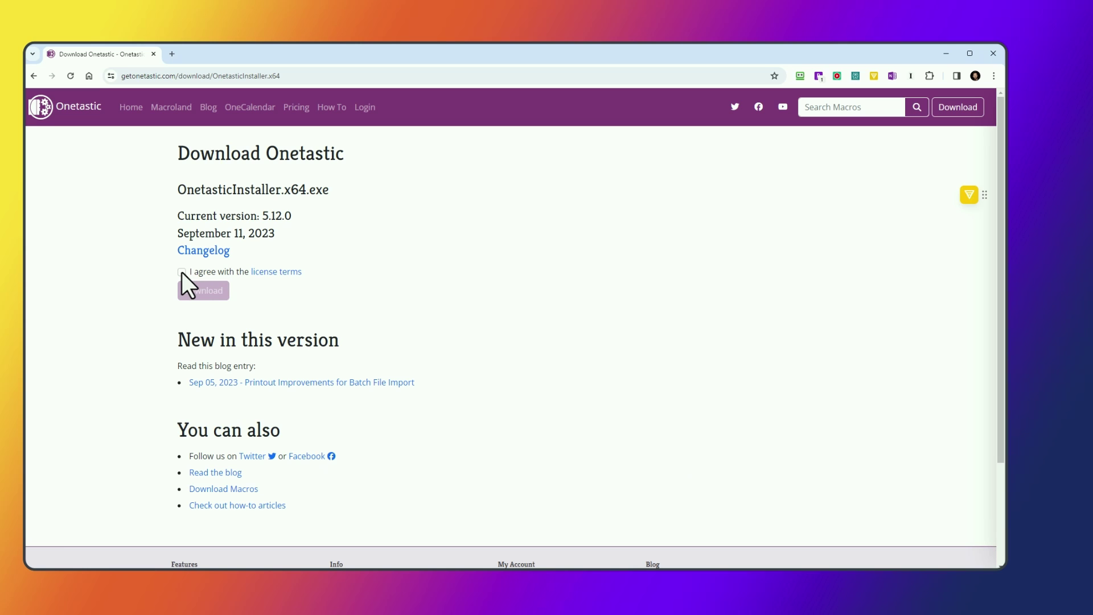
Step: Accept the license, download and run OnetasticInstaller.x64.exe, then start OneNote with the add-in
click(181, 272)
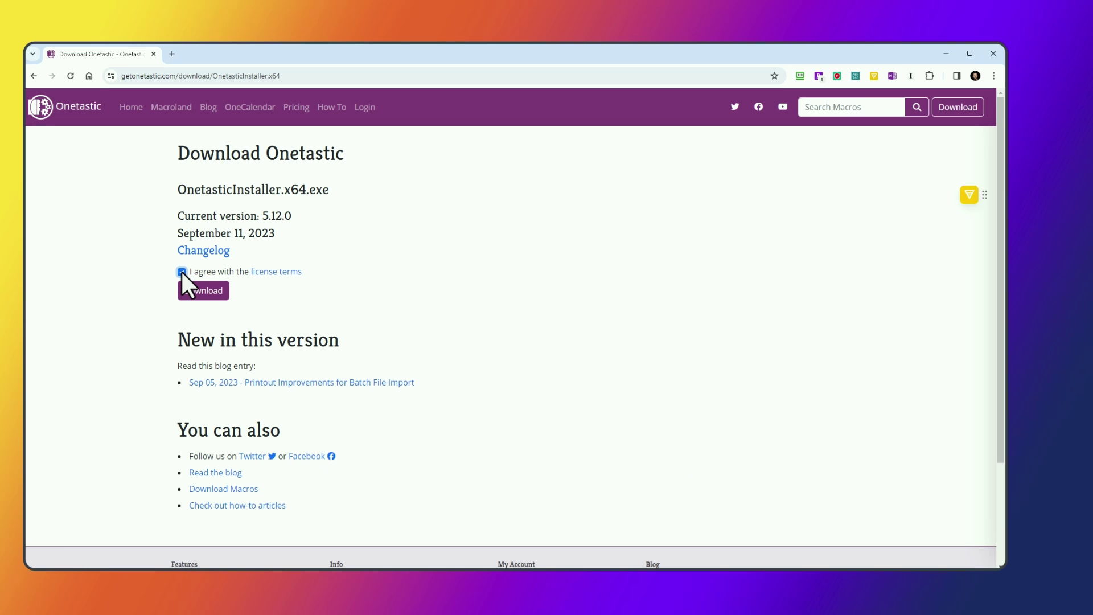
click(210, 295)
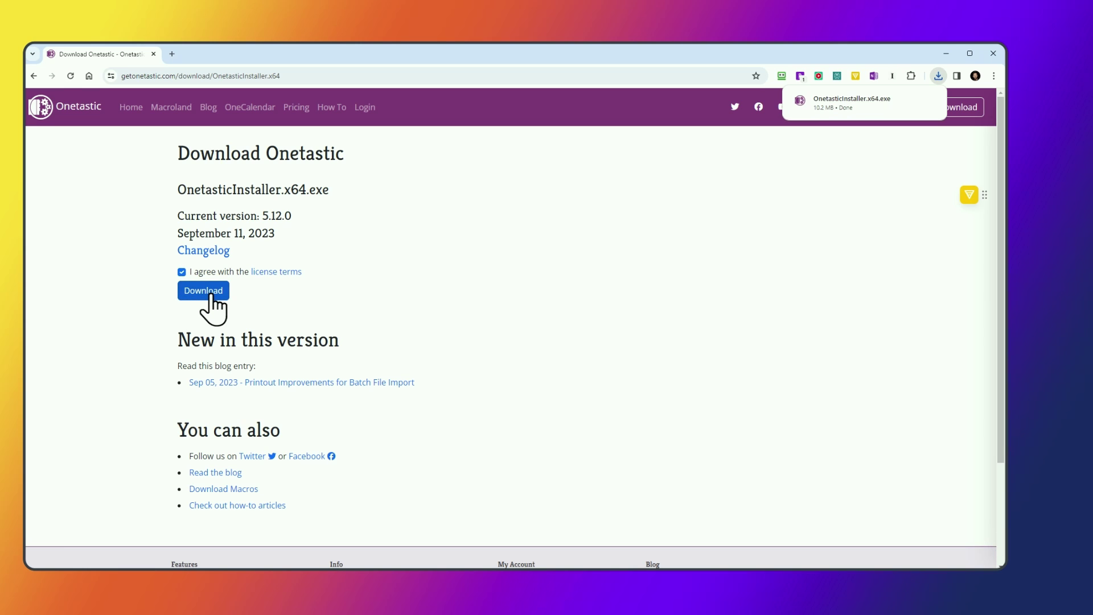
mouse_move(904, 95)
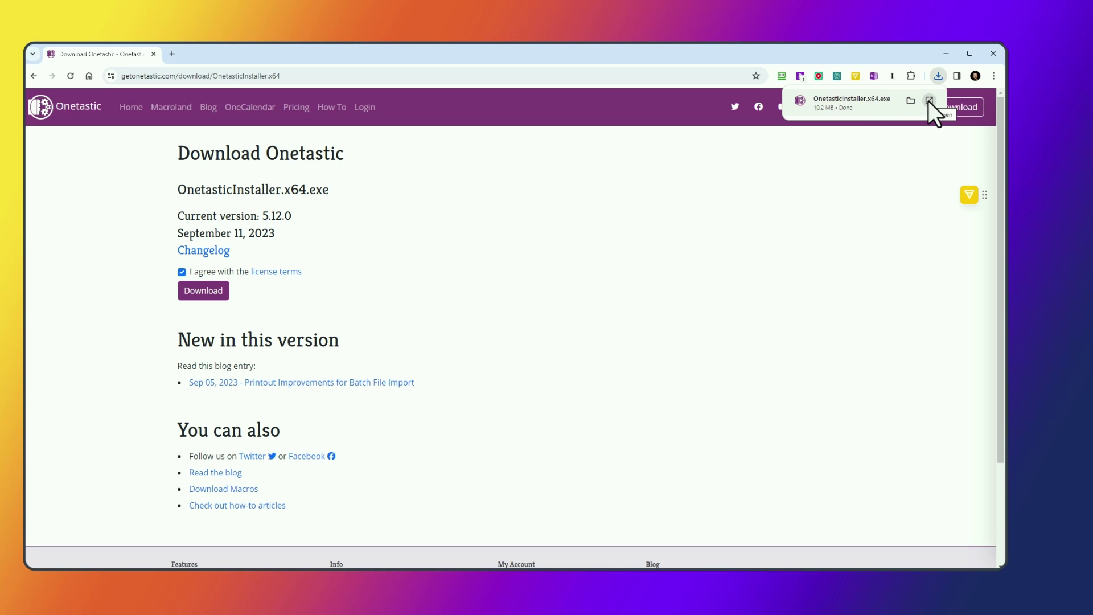
click(928, 101)
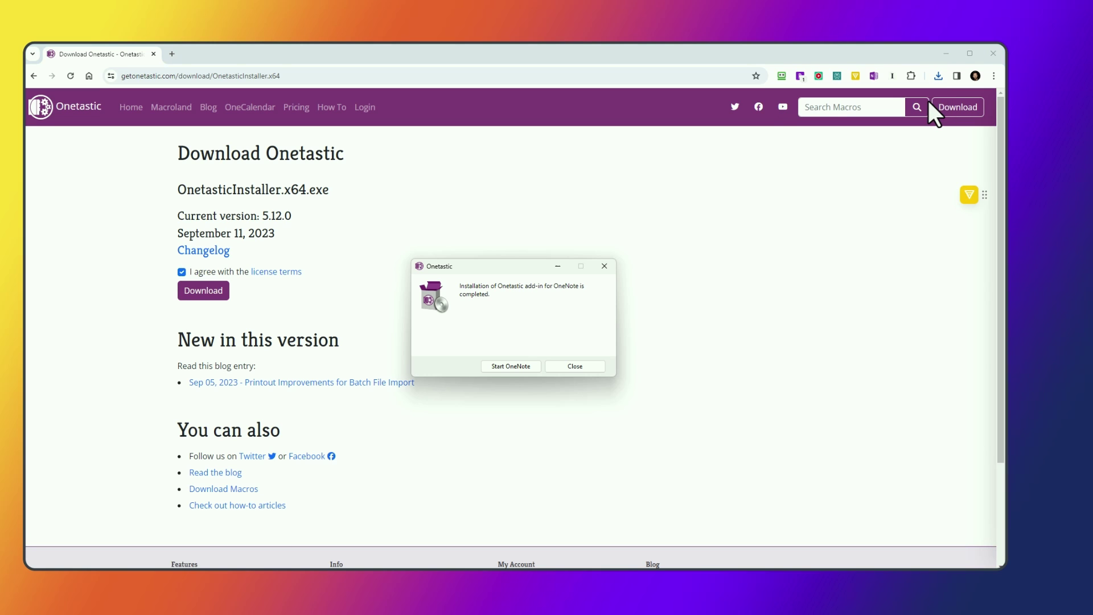
click(522, 366)
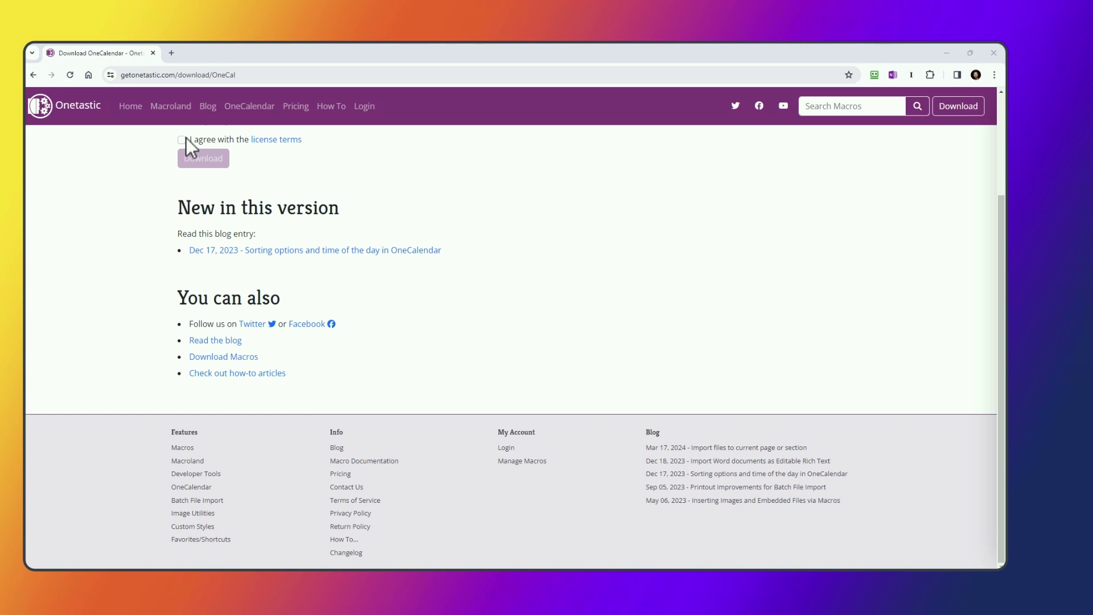
Step: Accept the OneCalendar license terms, download the standalone program, and show recent downloads
click(182, 139)
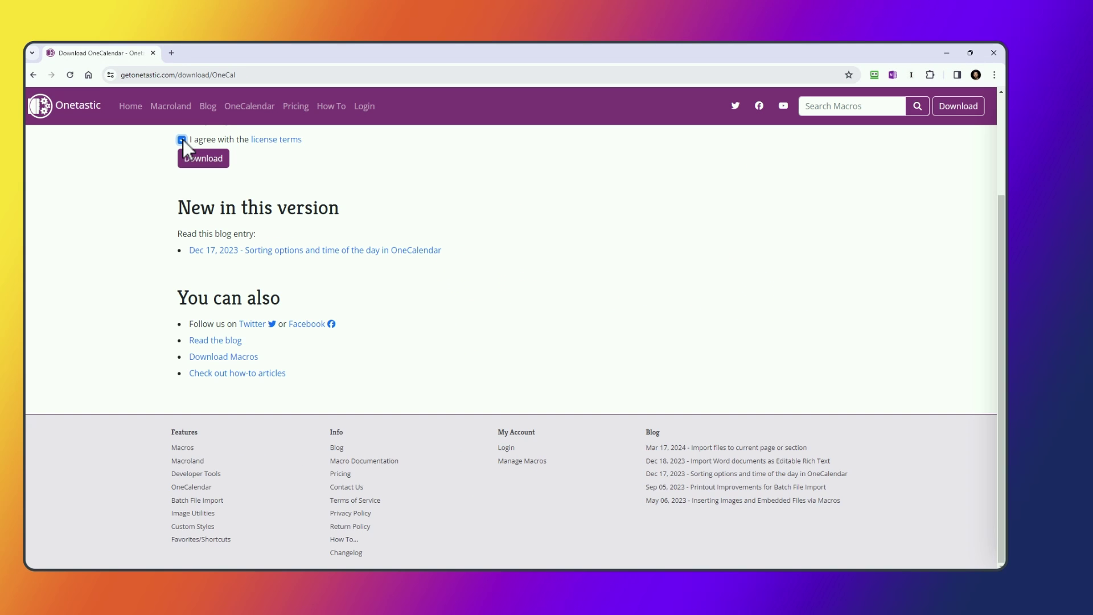
click(208, 160)
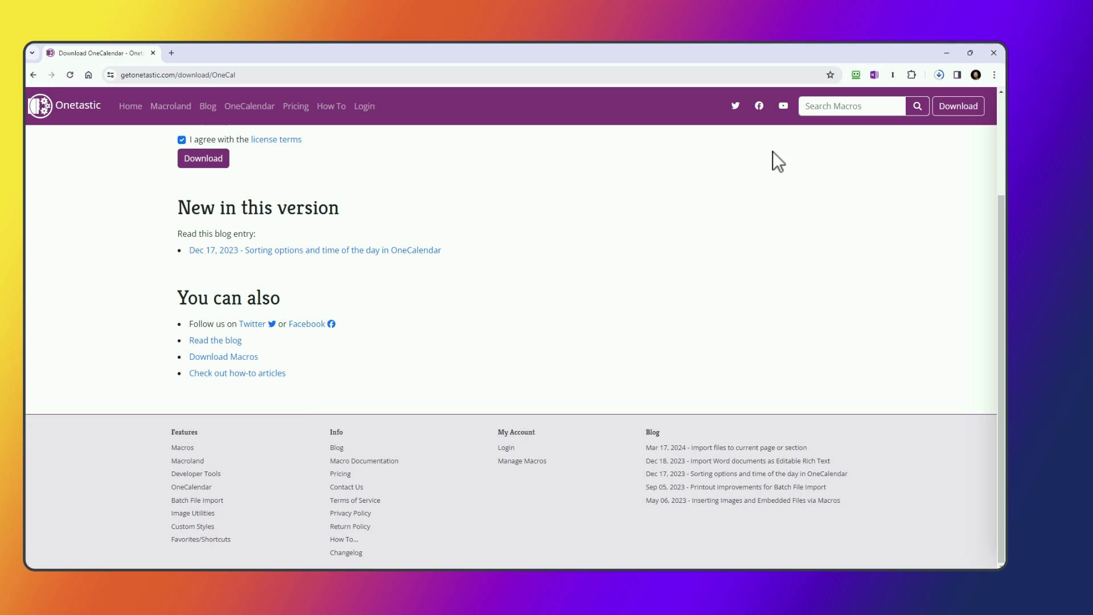
click(940, 75)
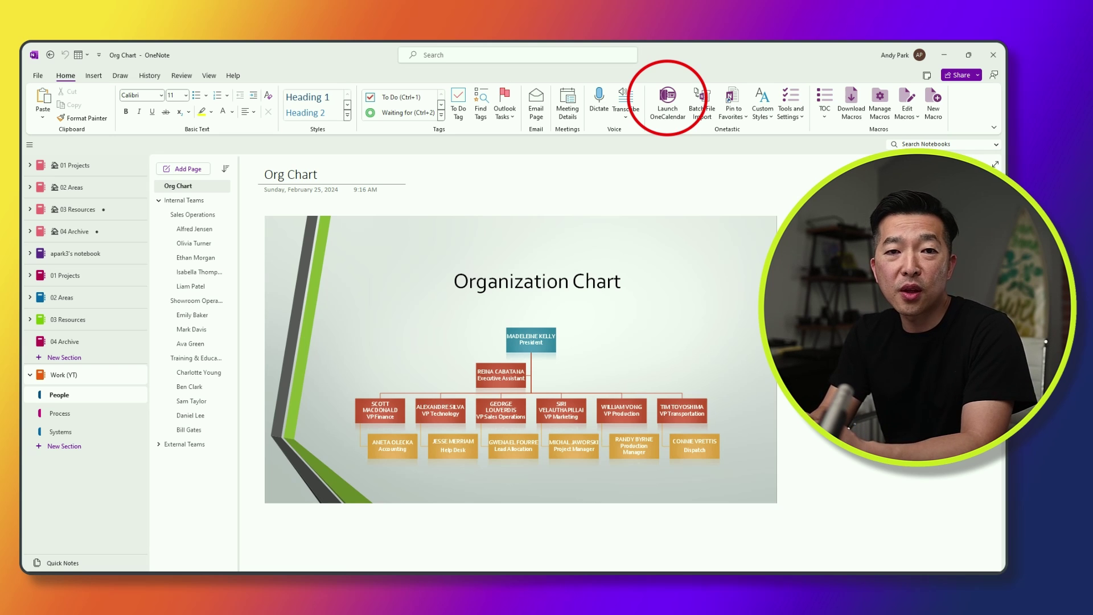
Step: Launch OneCalendar from OneNote's Home ribbon, center its window, and maximize it
click(674, 107)
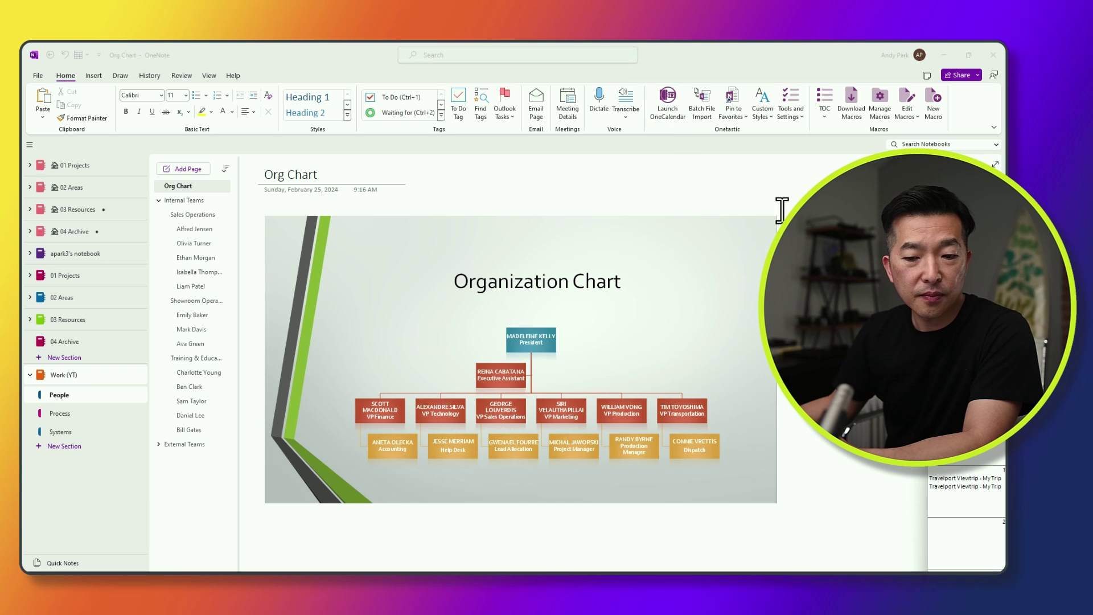
drag(986, 261, 322, 155)
click(816, 156)
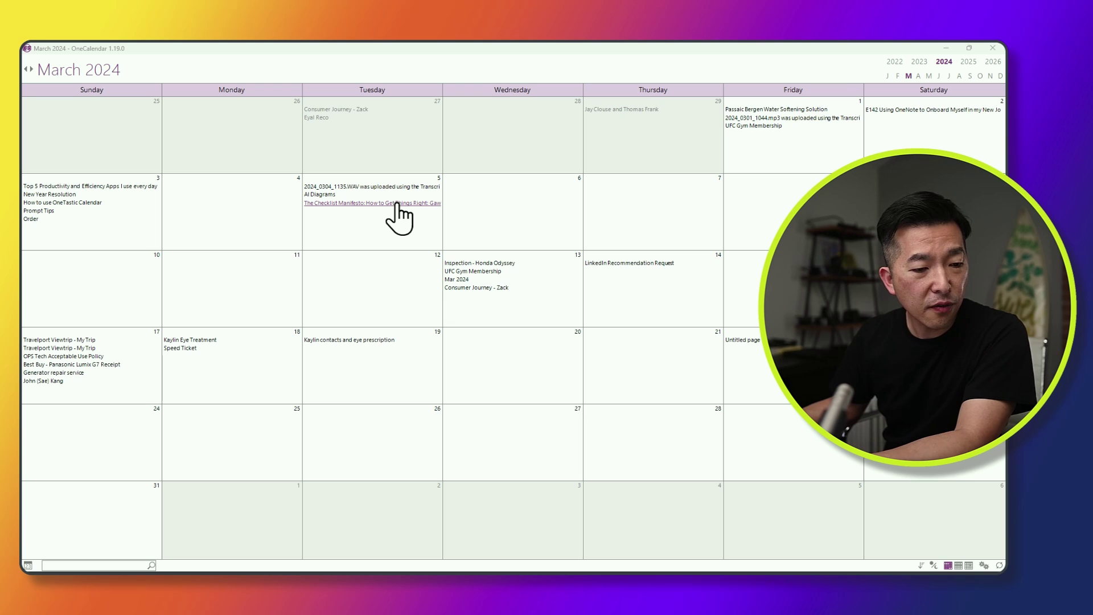
mouse_move(397, 204)
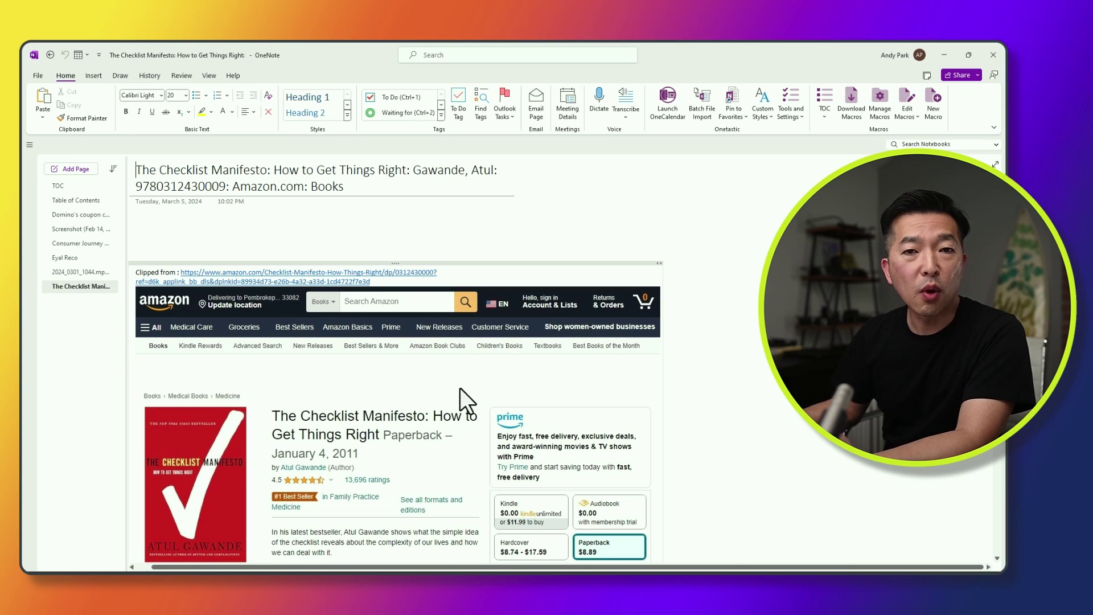
key(alt+Tab)
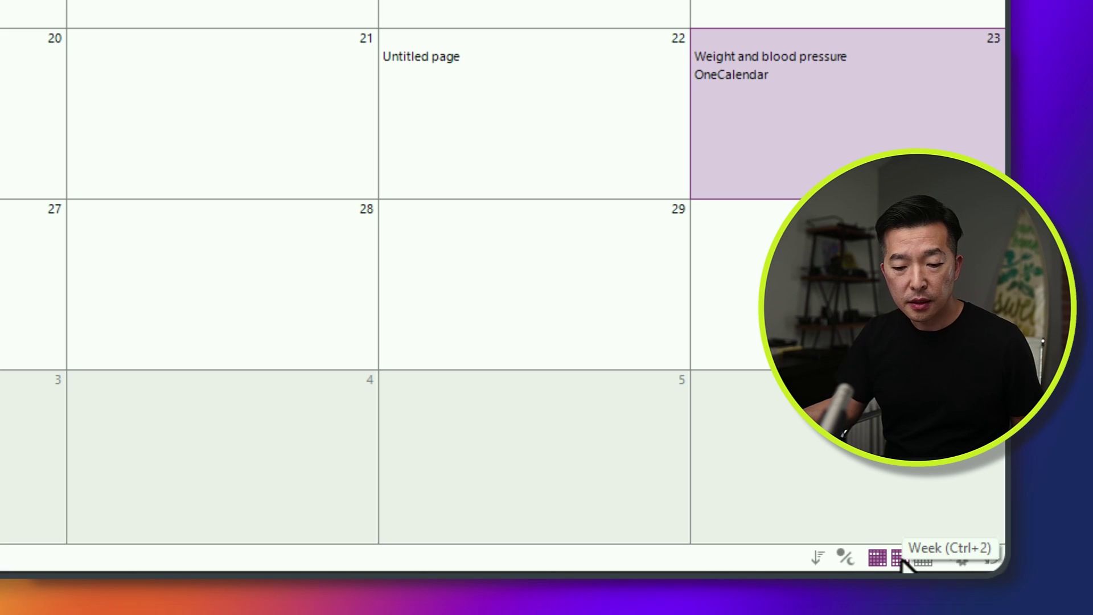
click(959, 565)
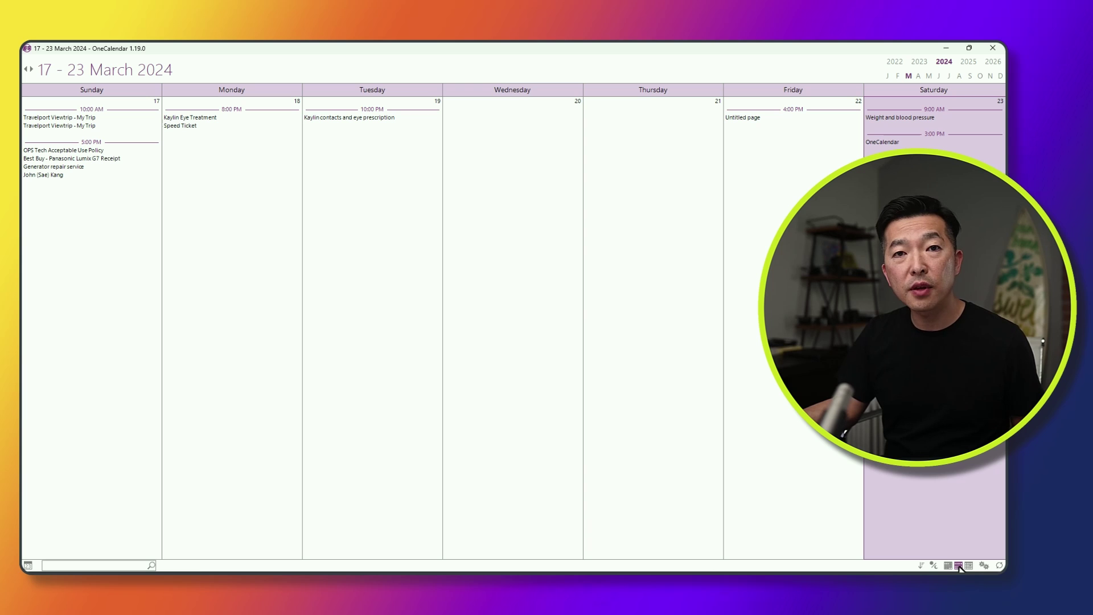
click(969, 565)
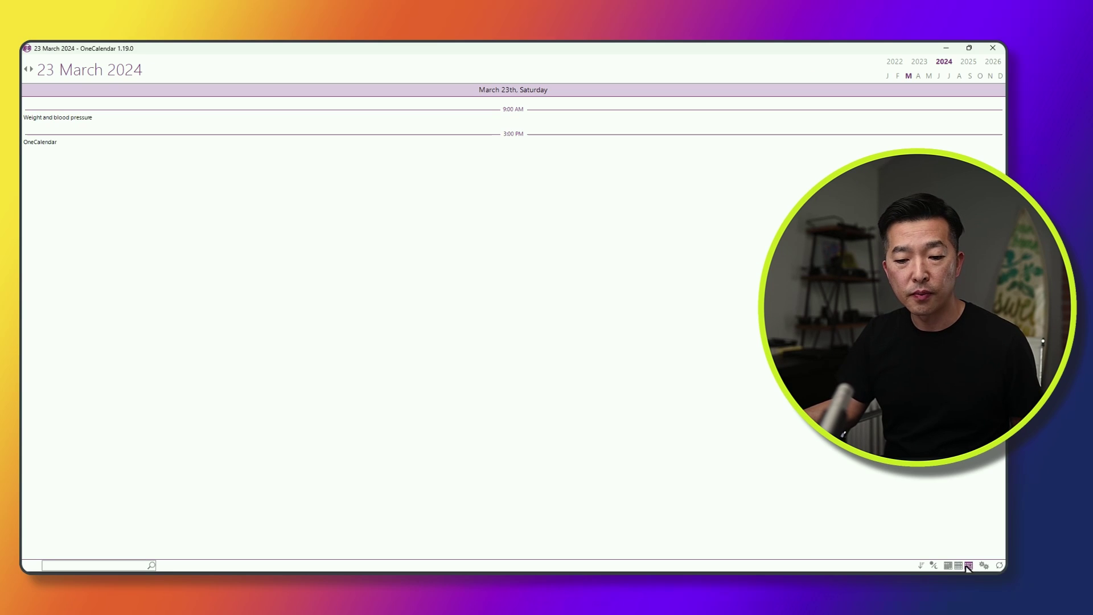
click(949, 565)
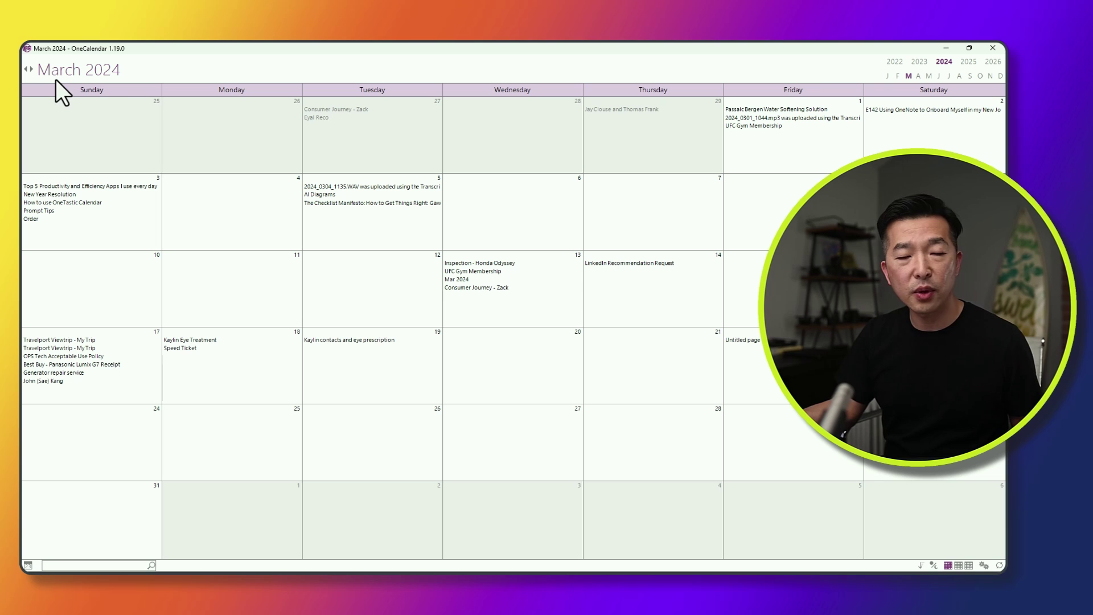
Step: Step back to February and January 2024, then return to March 2024
click(26, 70)
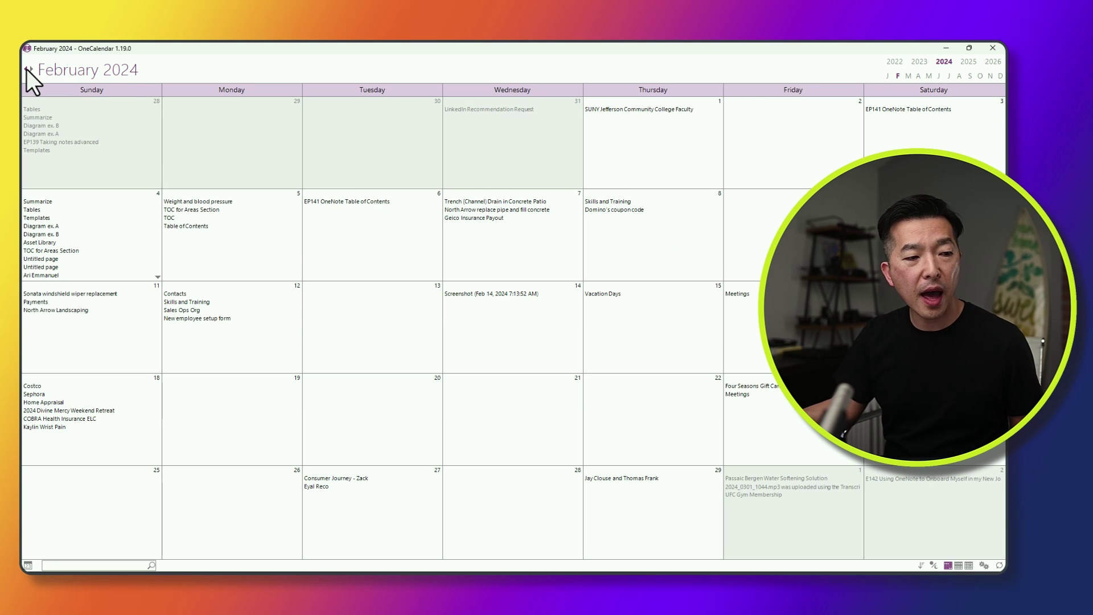
click(26, 69)
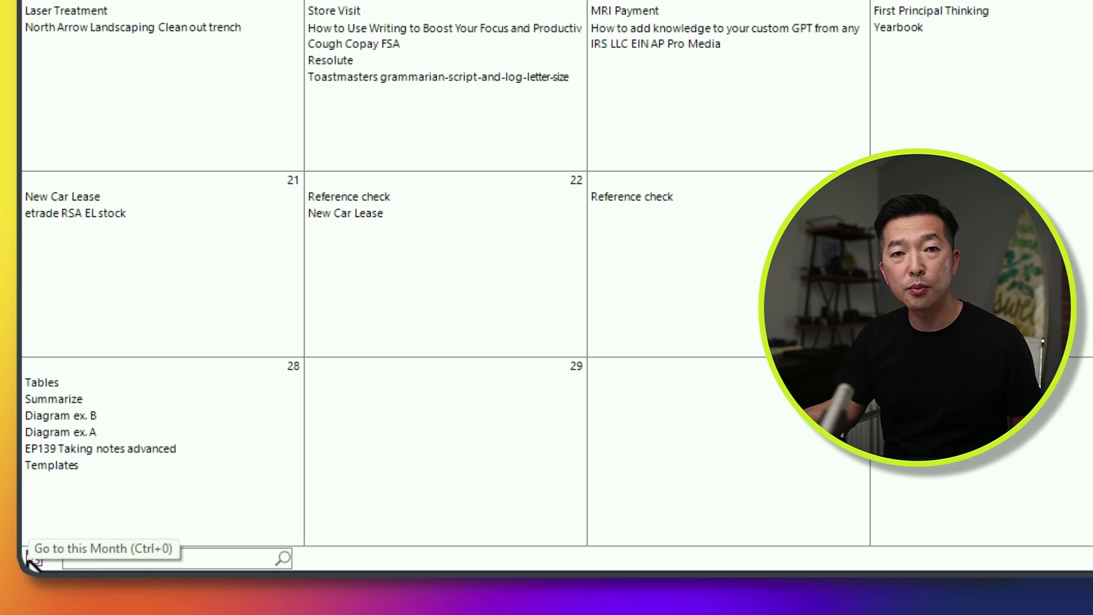
click(32, 559)
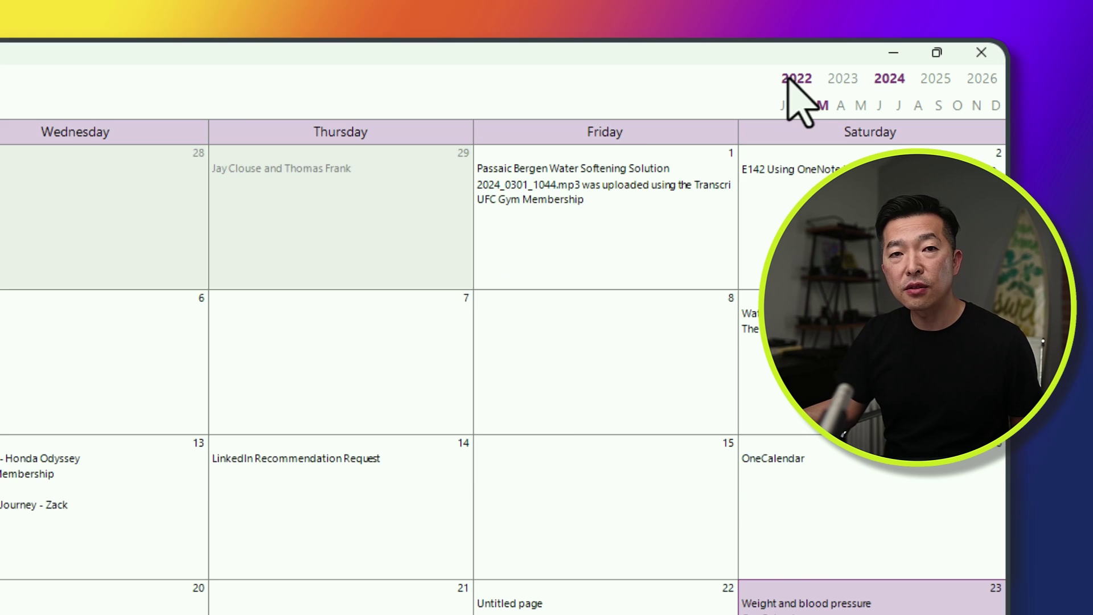
Step: Use the year and month strip to view March 2021–2022, then January–March 2024
click(893, 62)
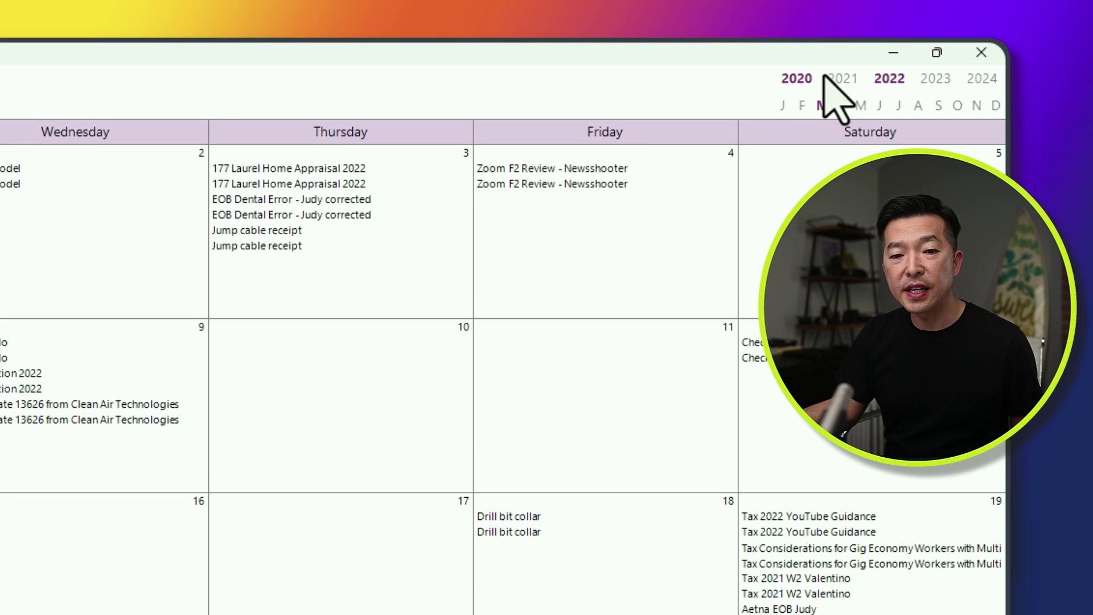
click(918, 62)
click(937, 78)
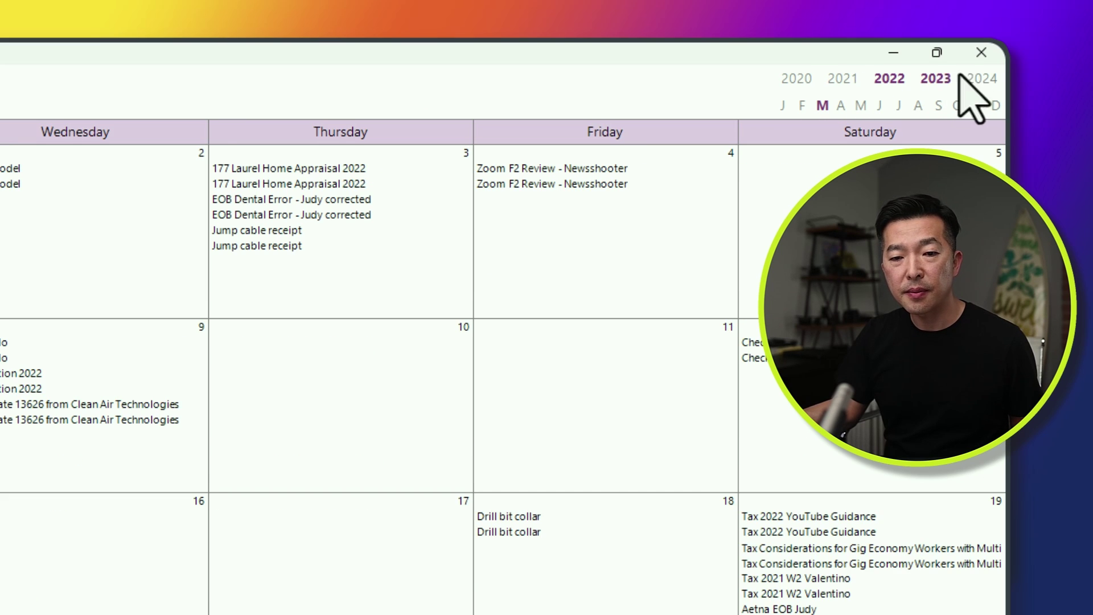
click(978, 80)
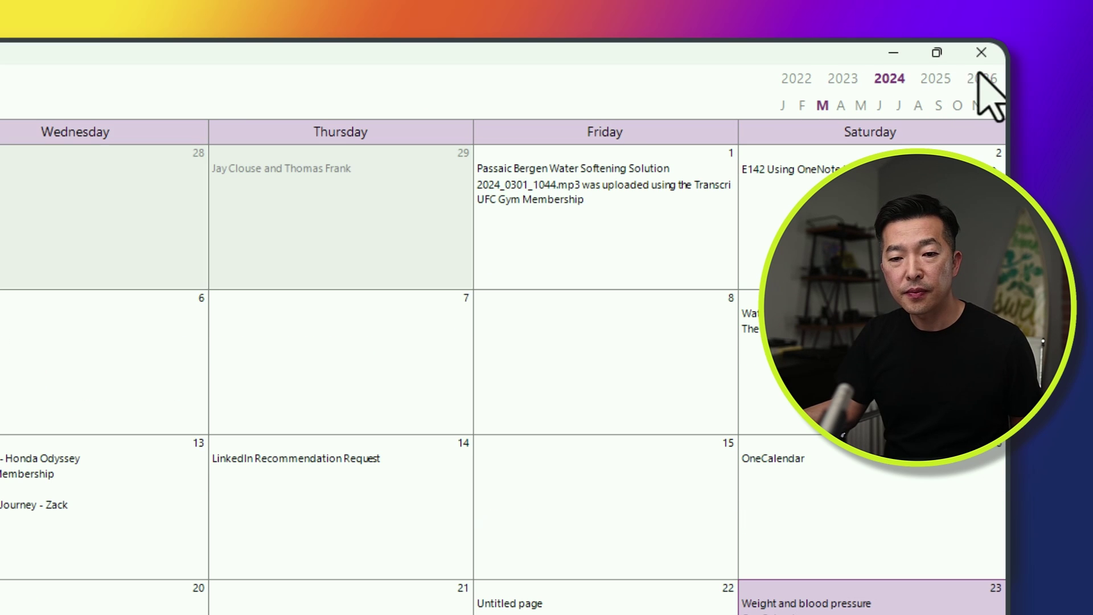
click(784, 105)
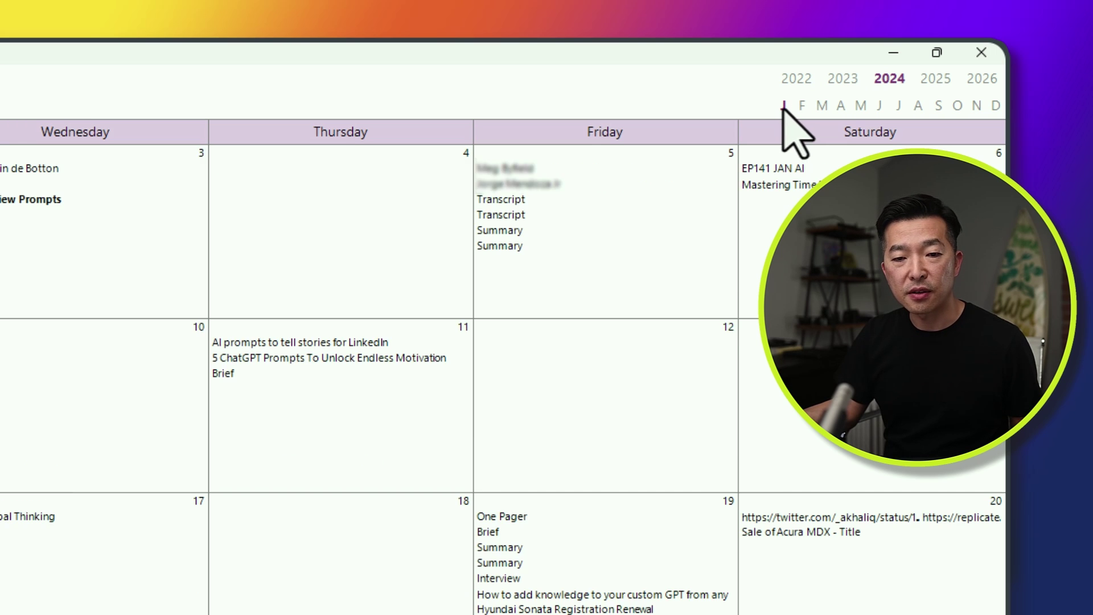
click(802, 106)
click(822, 106)
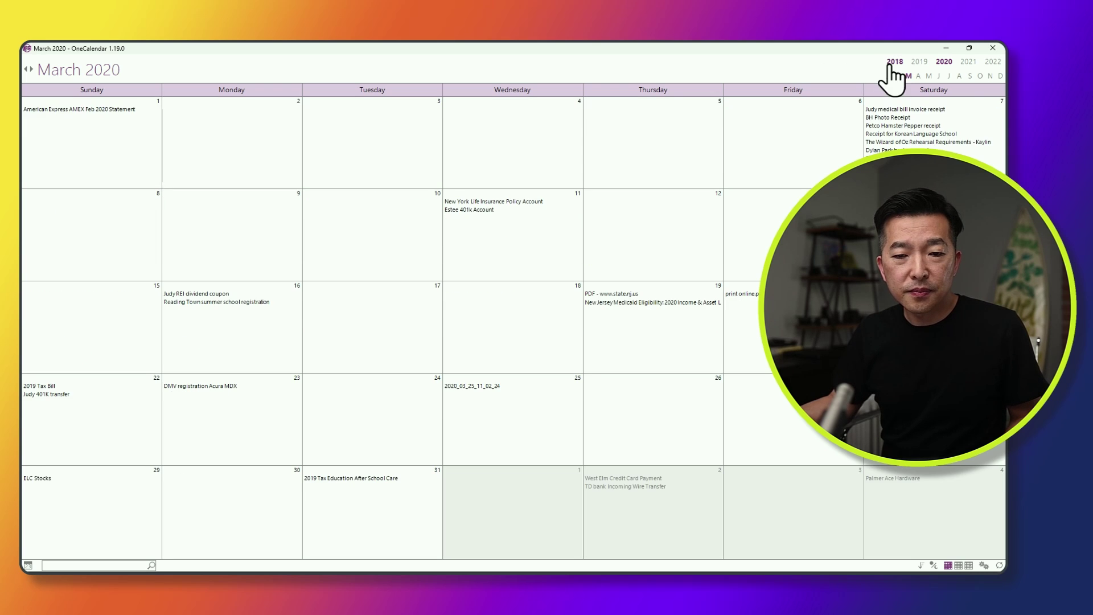
click(894, 61)
Step: Jump back to March 2017, then switch to September 2017 to look over its notes
click(919, 63)
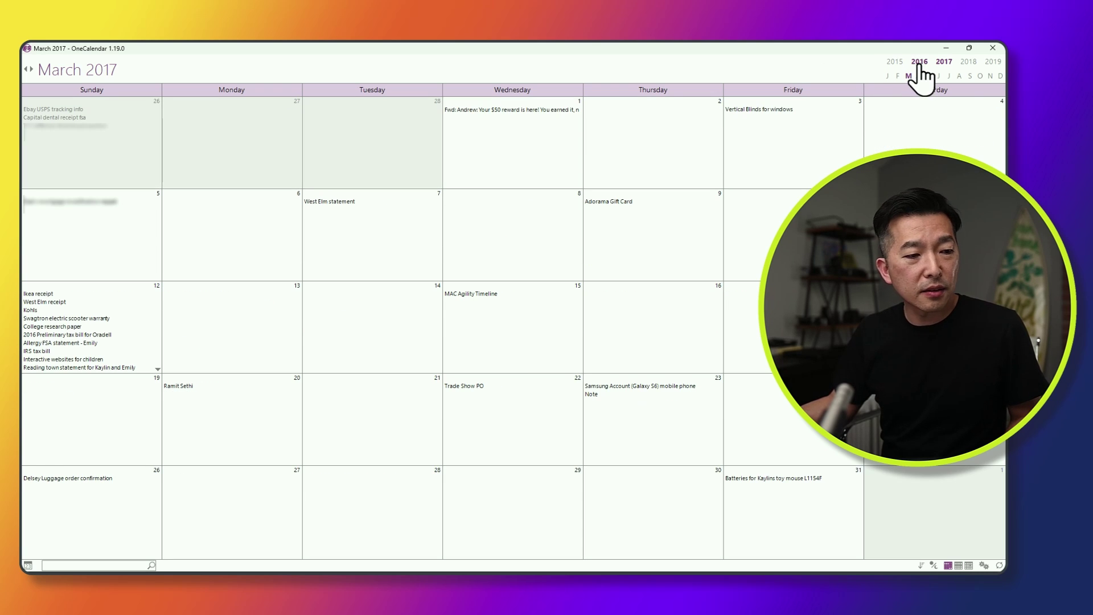
click(970, 76)
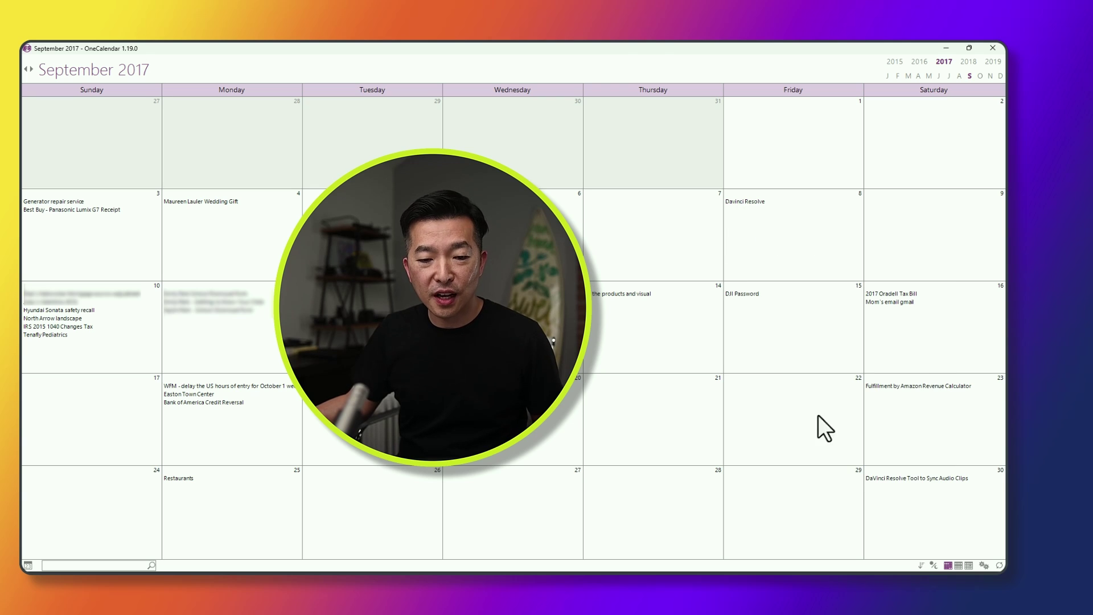
mouse_move(912, 479)
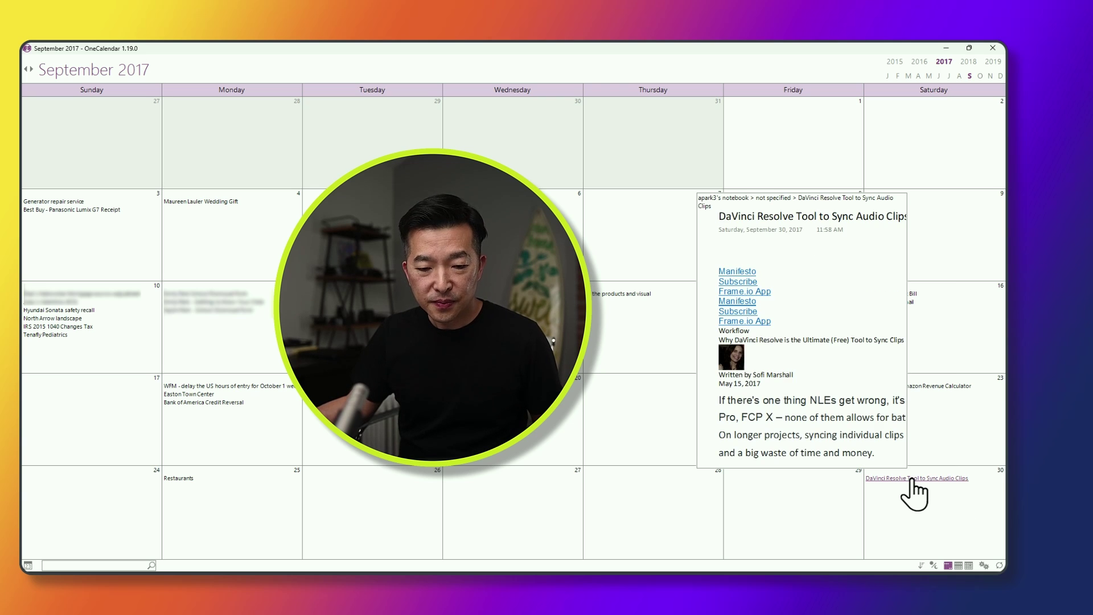
mouse_move(77, 214)
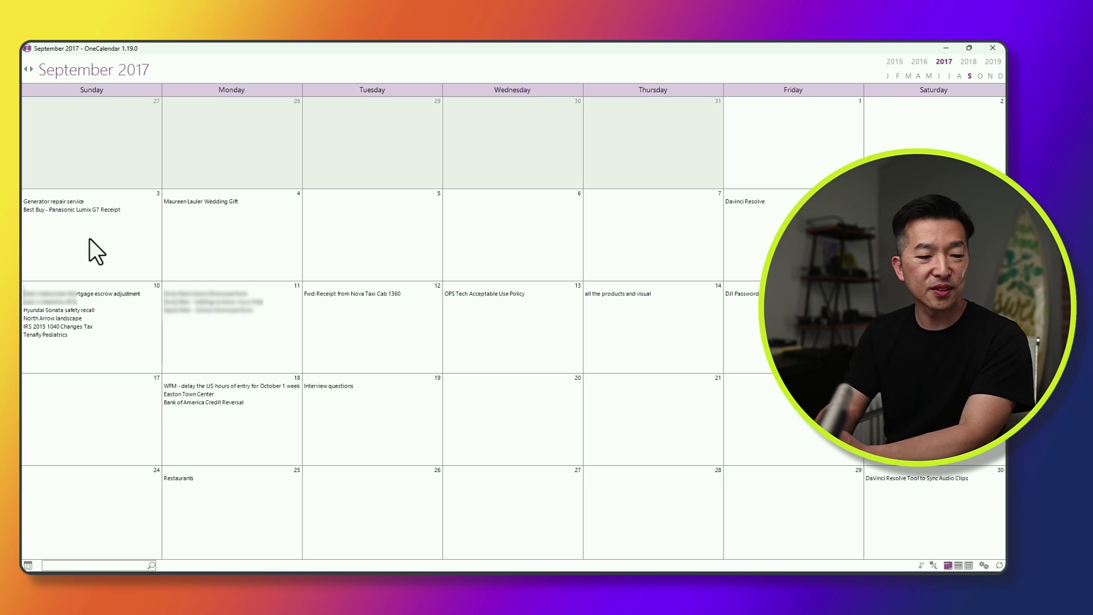
Step: Step back through Septembers to 2011 and 2010, then view July 2010 and preview the Vacation note
click(893, 62)
click(892, 62)
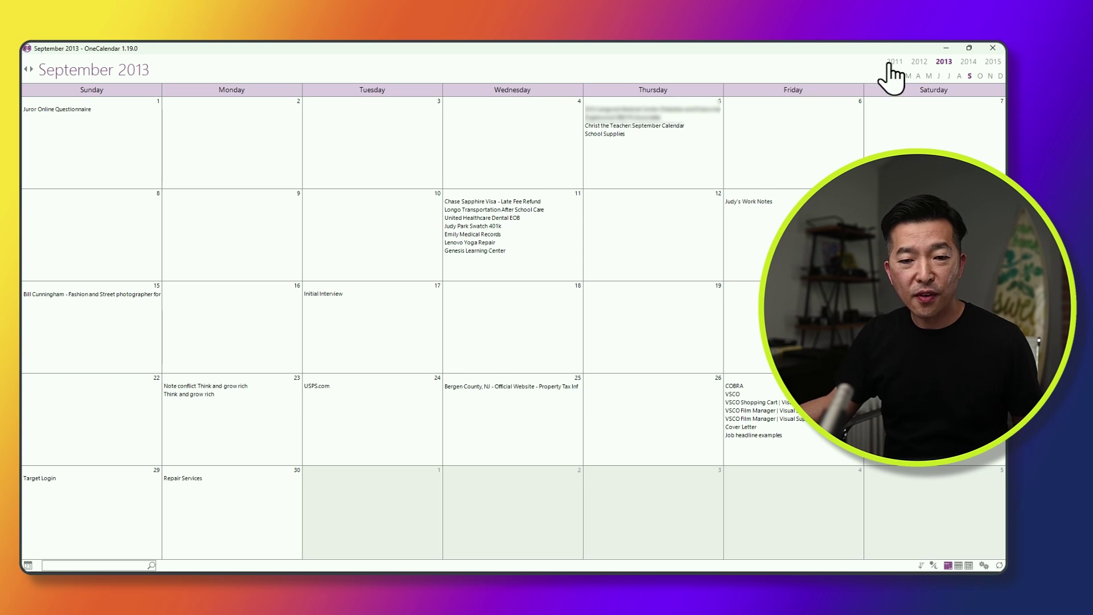
click(895, 63)
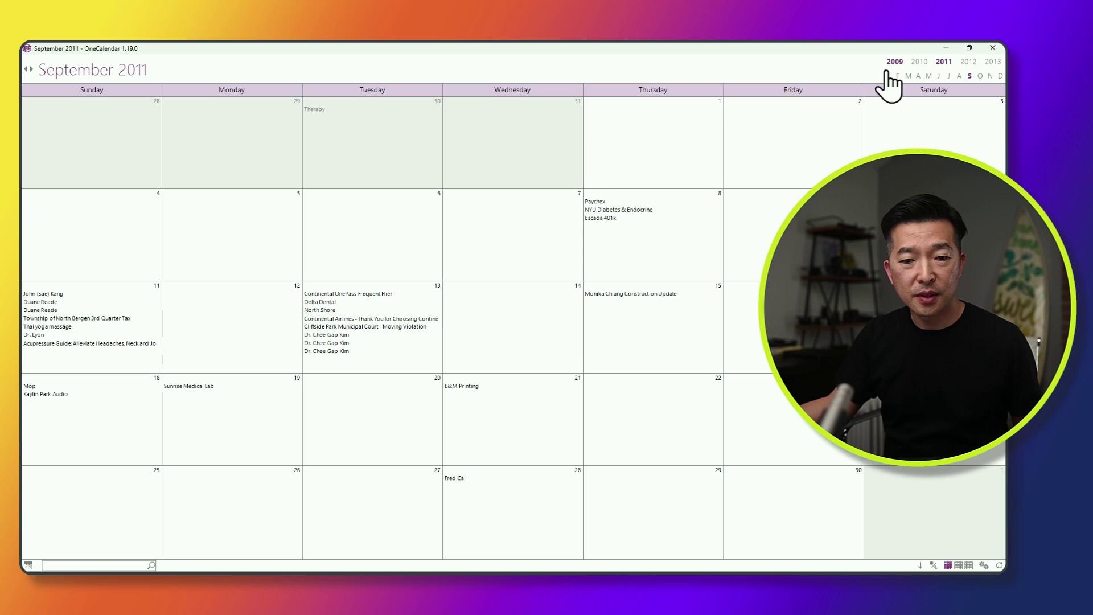
click(920, 62)
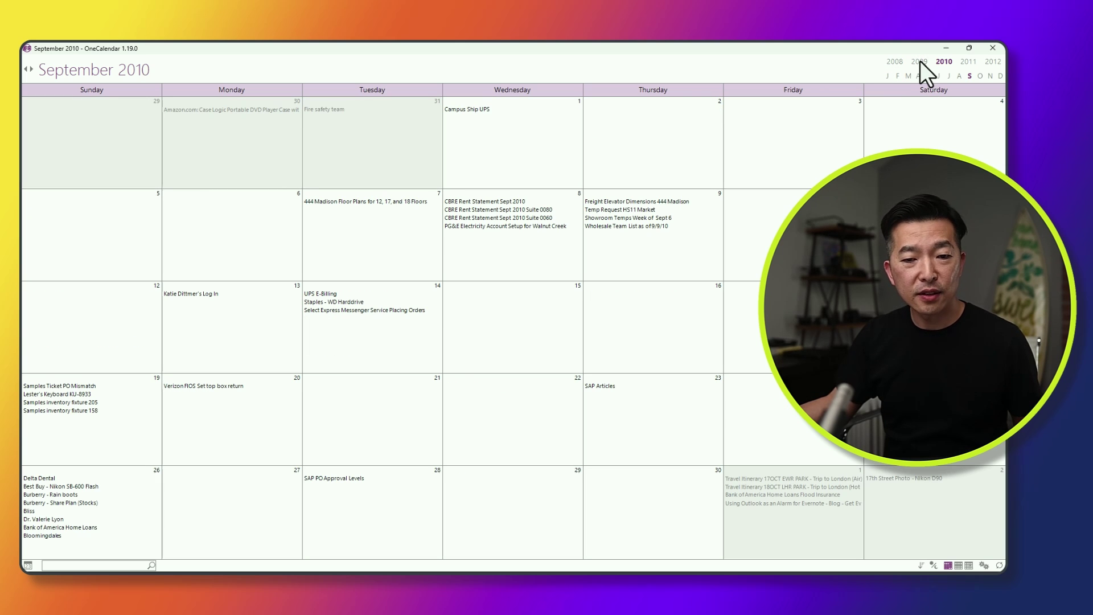
click(948, 77)
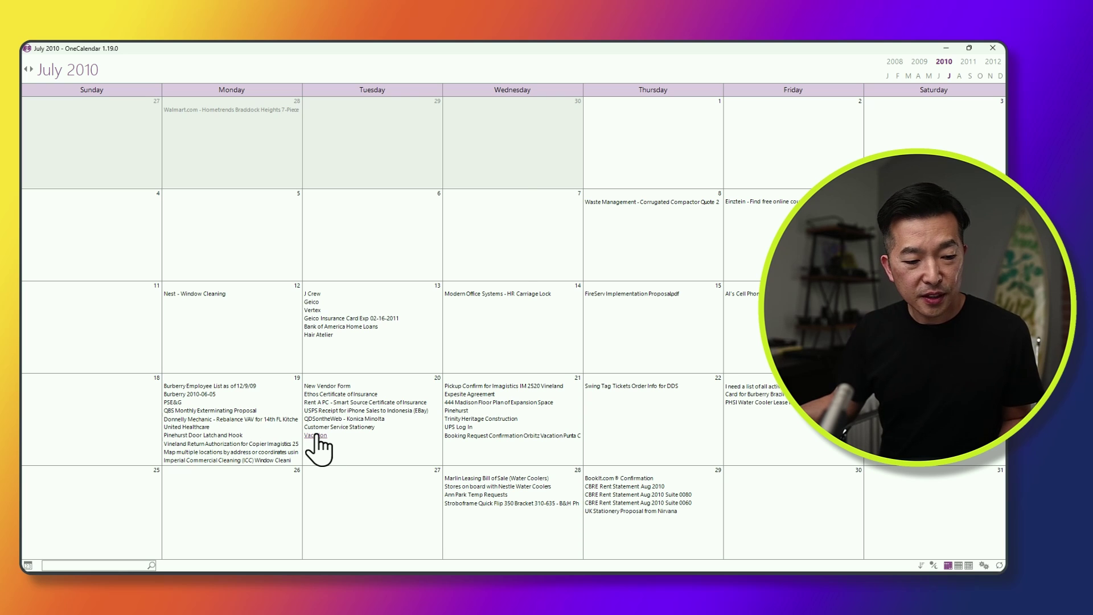
mouse_move(314, 437)
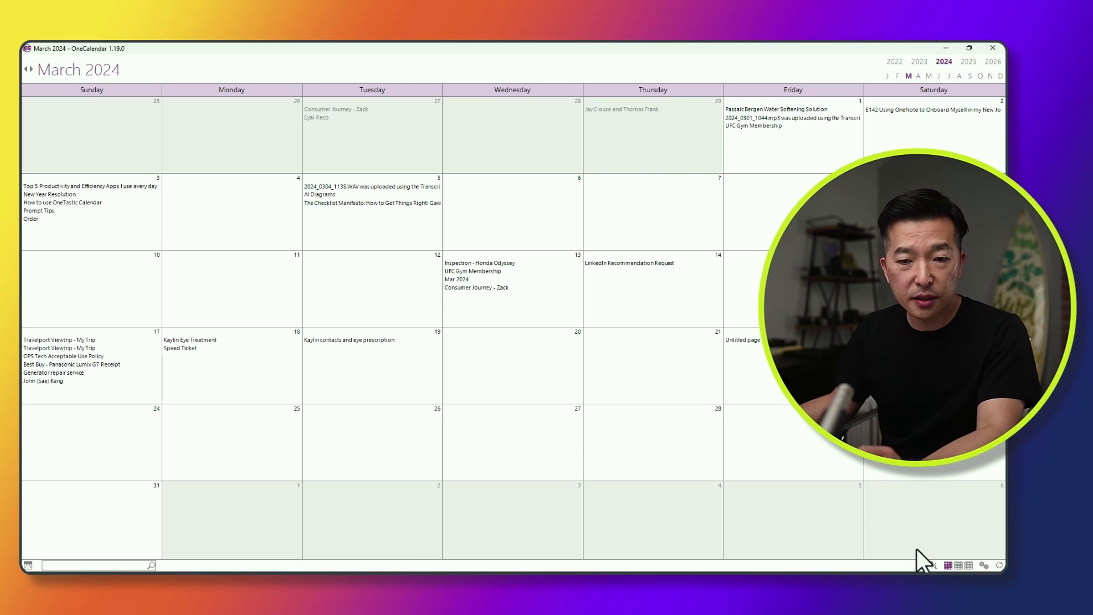
Step: Open OneCalendar Settings and select the dark (moon) theme
click(982, 566)
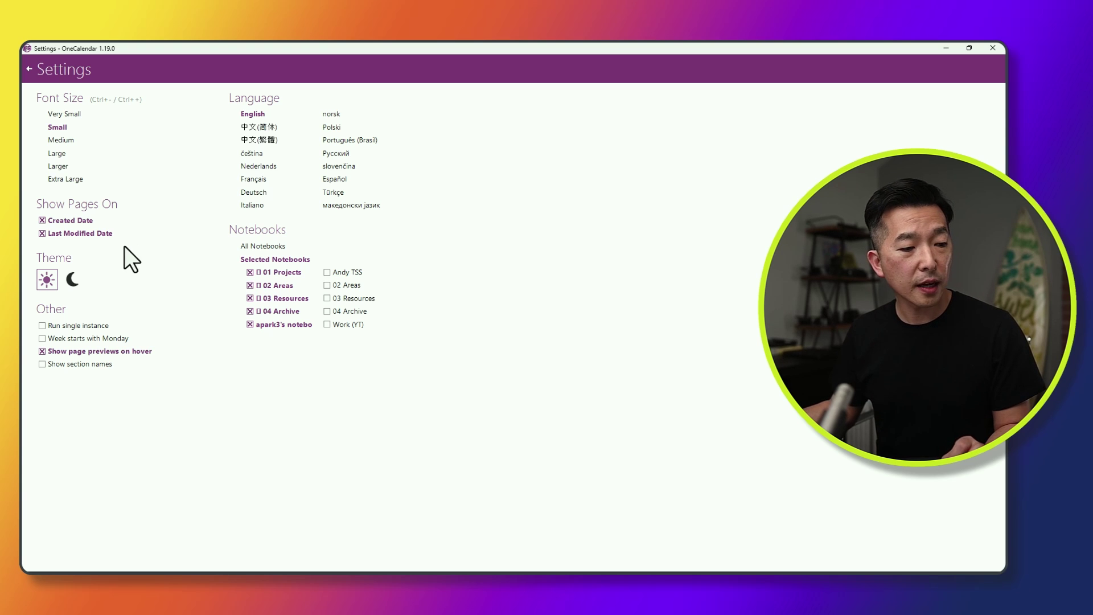
click(73, 281)
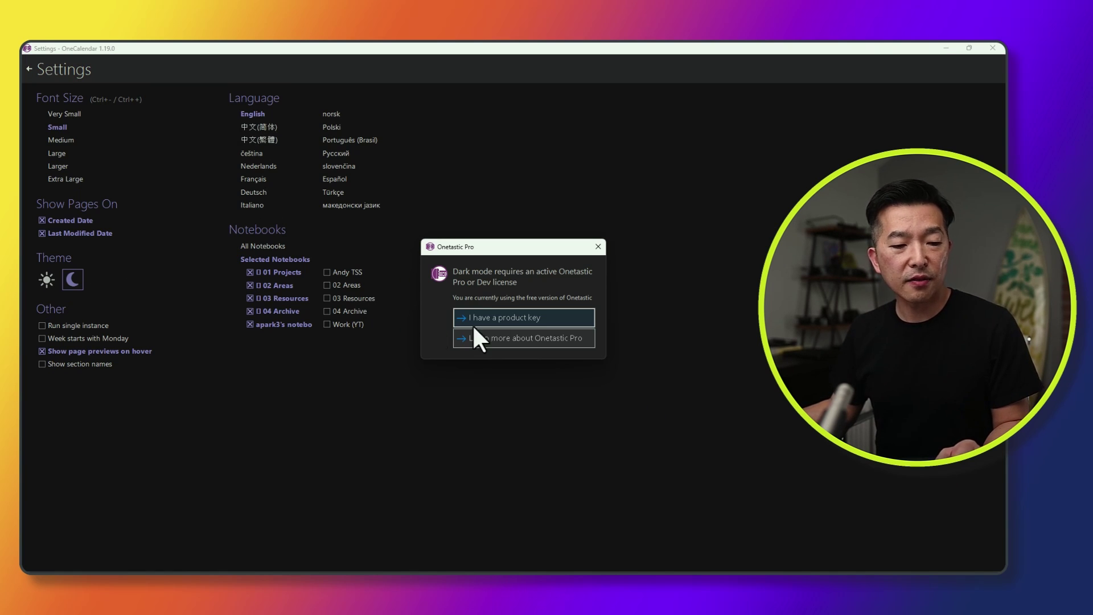
Step: Close the Onetastic Pro license notice, keeping the light theme
click(597, 247)
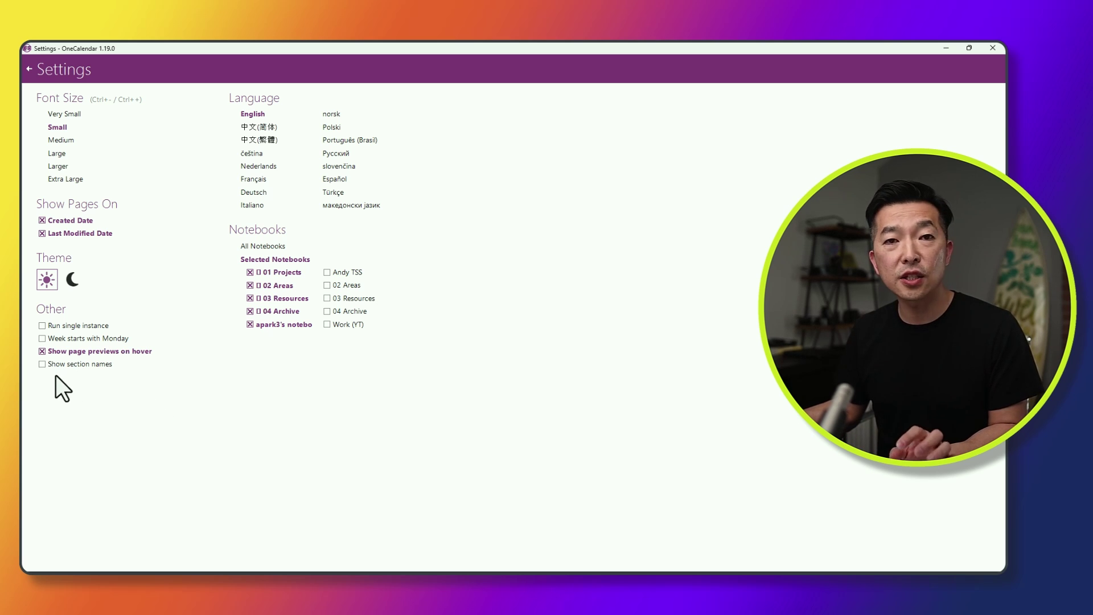
Step: Enable Show section names, check entries like 'career > LinkedIn Recommendation Request', then reopen Settings
click(42, 364)
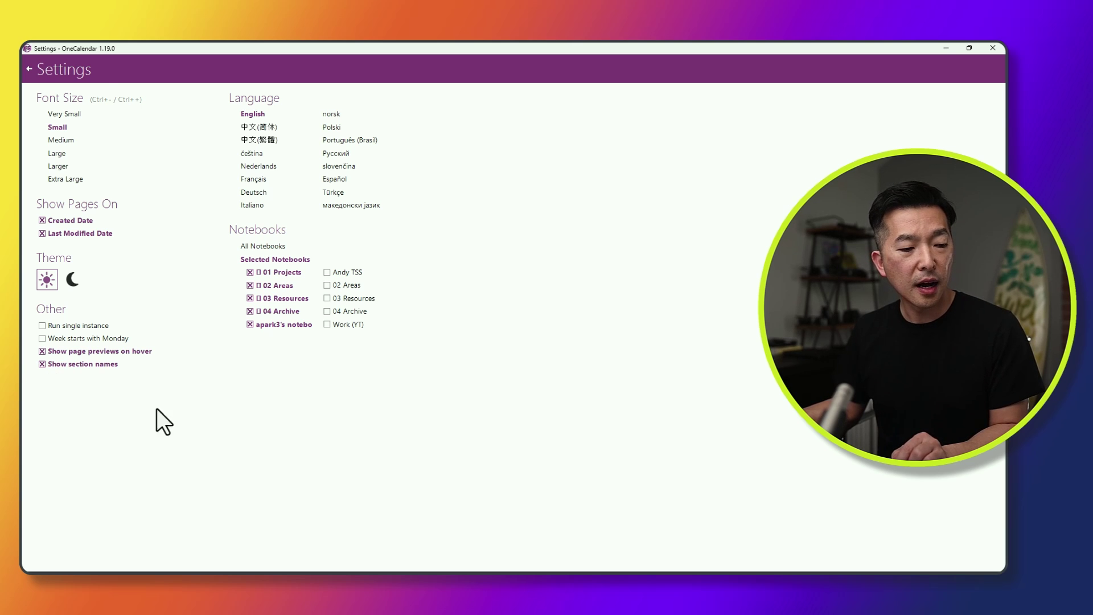
click(30, 69)
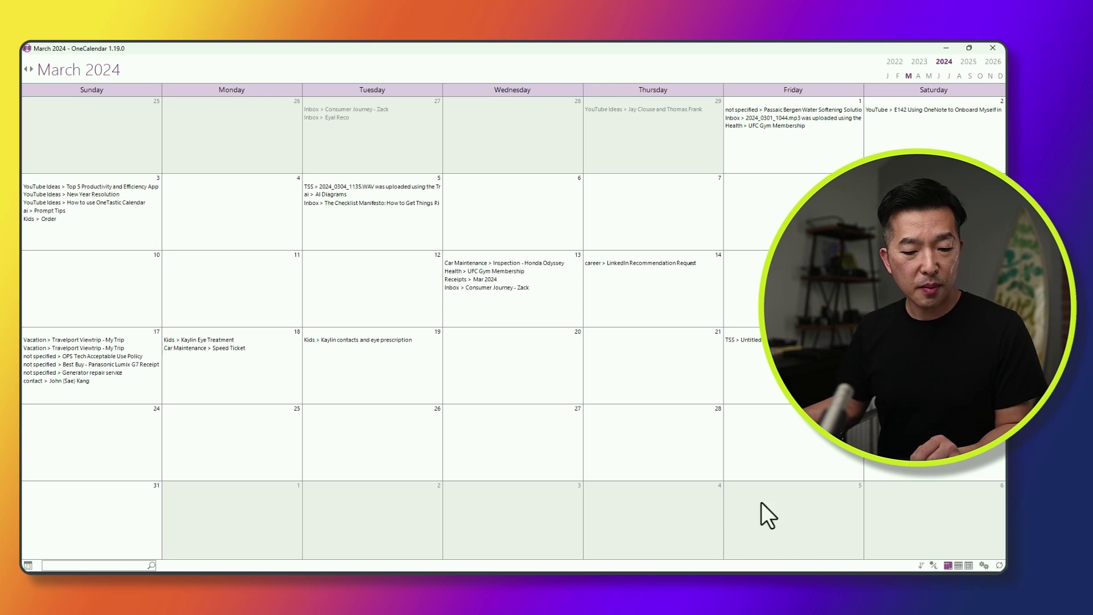
click(983, 565)
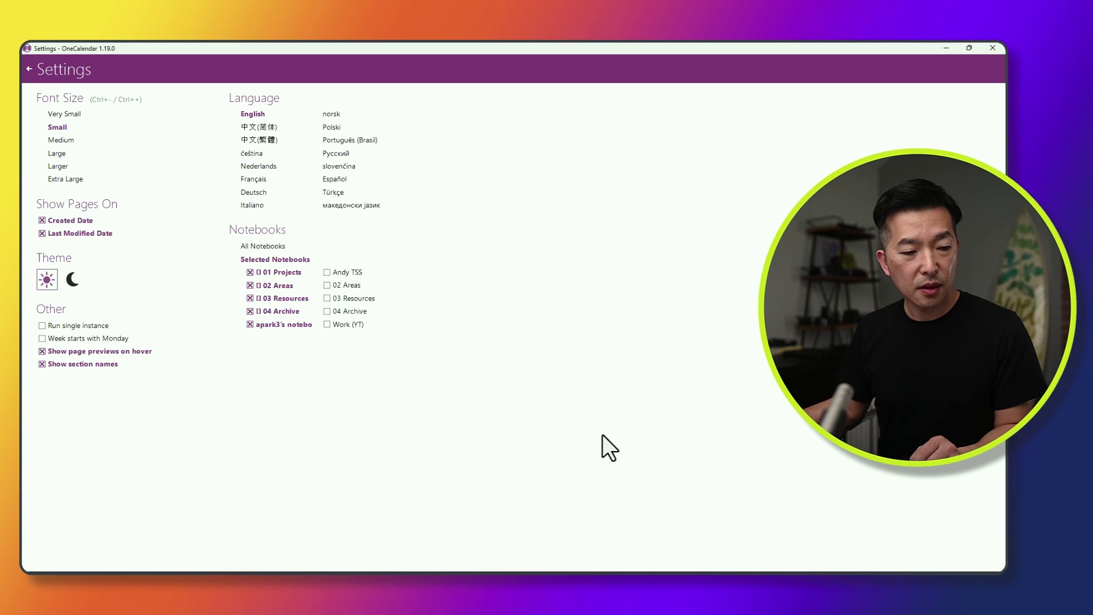
Step: Uncheck Show section names, toggle All Notebooks, and return to the March 2024 calendar
click(42, 365)
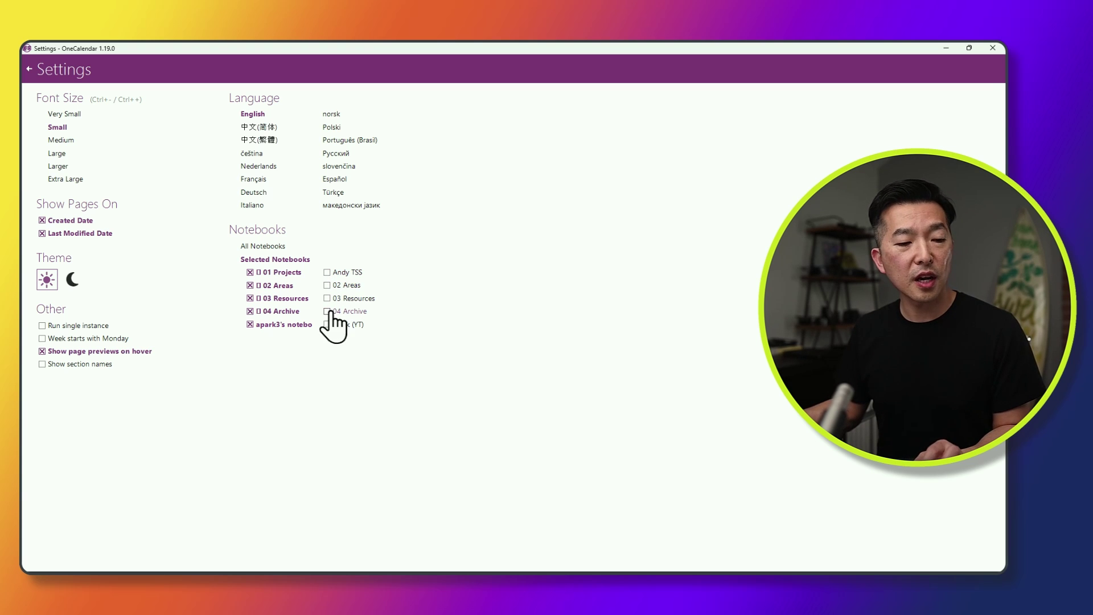
click(263, 247)
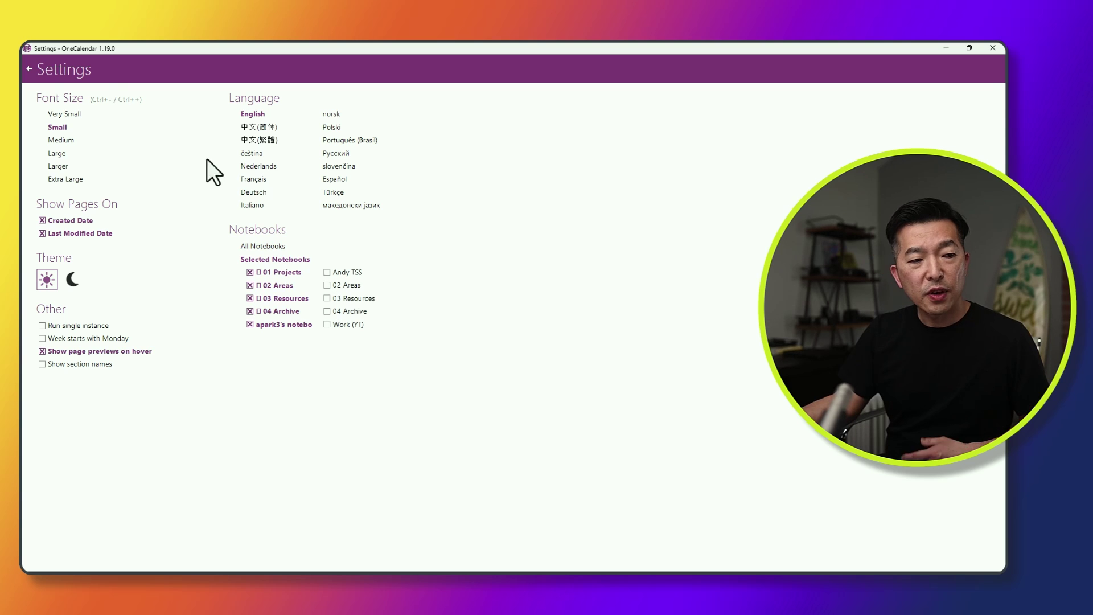
click(29, 69)
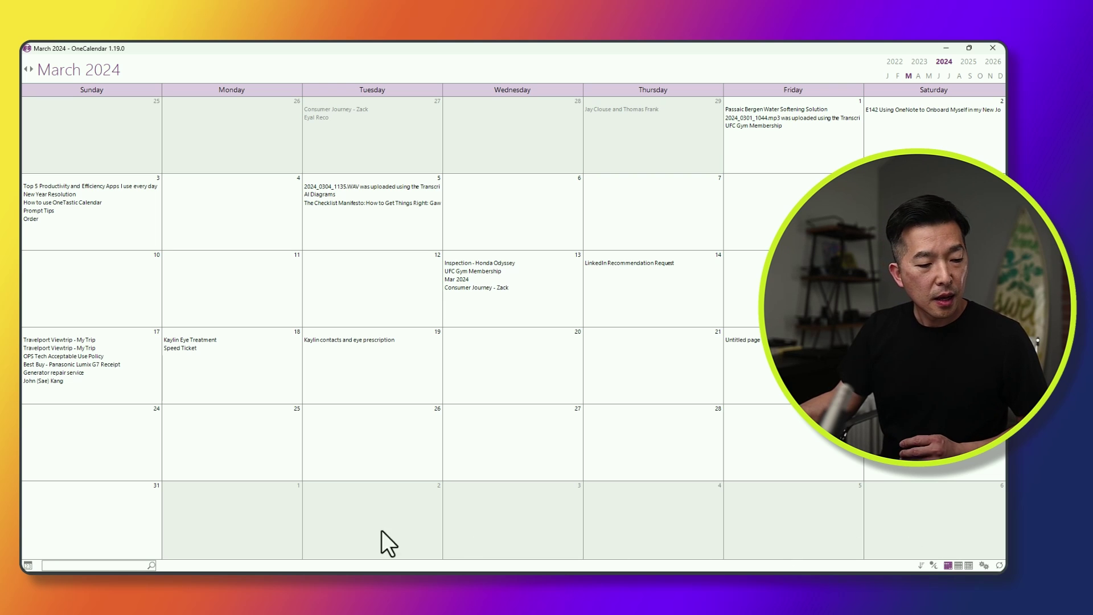
Step: Search OneCalendar for 'inspection', leaving only the Inspection - Honda Odyssey page on March 13
click(83, 564)
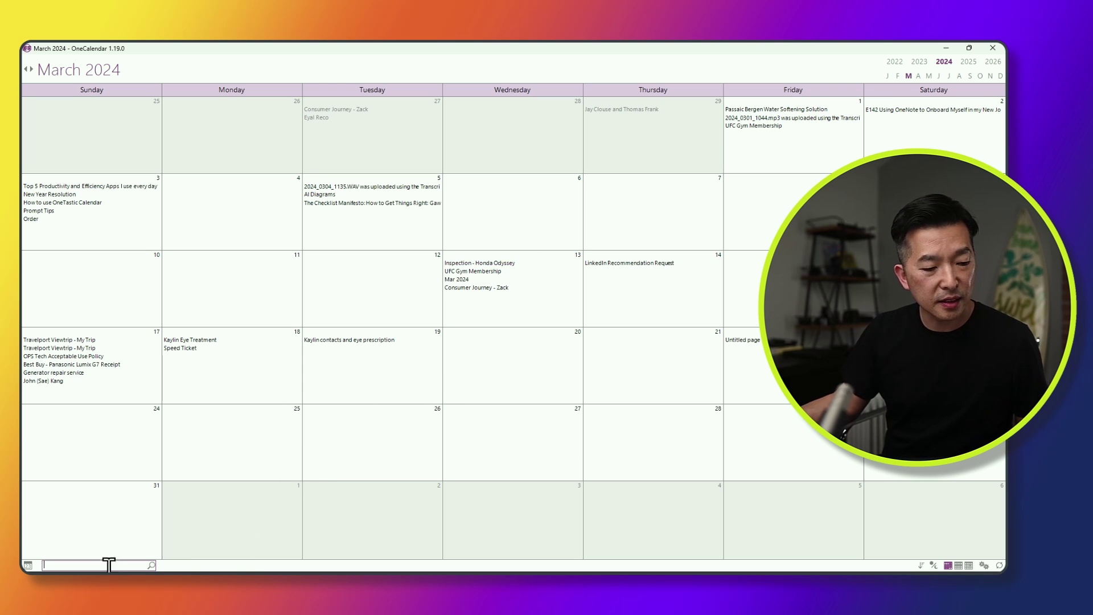
text(in)
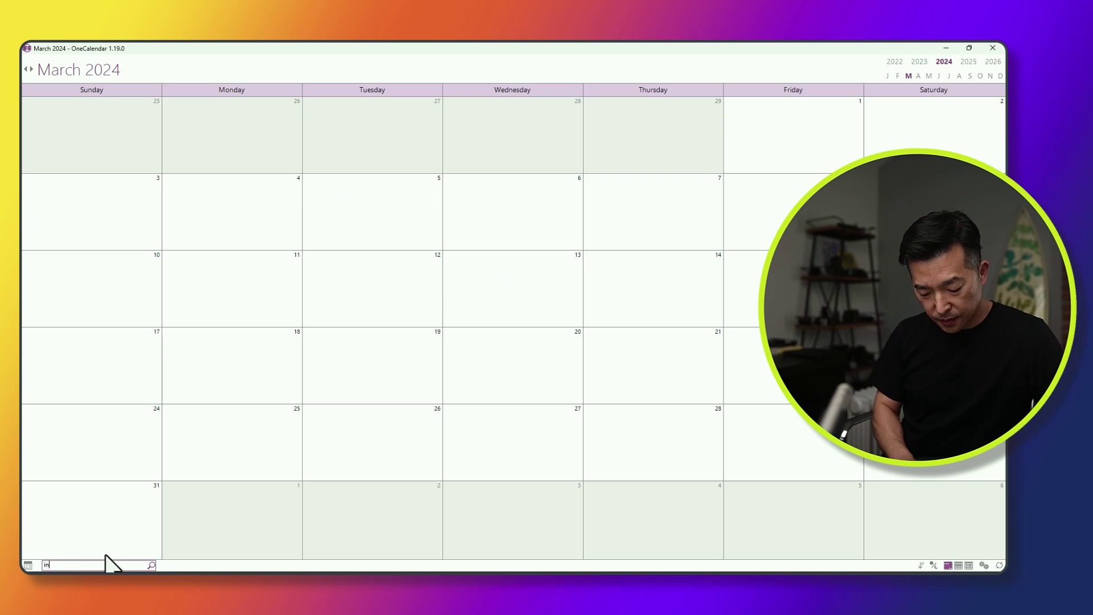
text(spection)
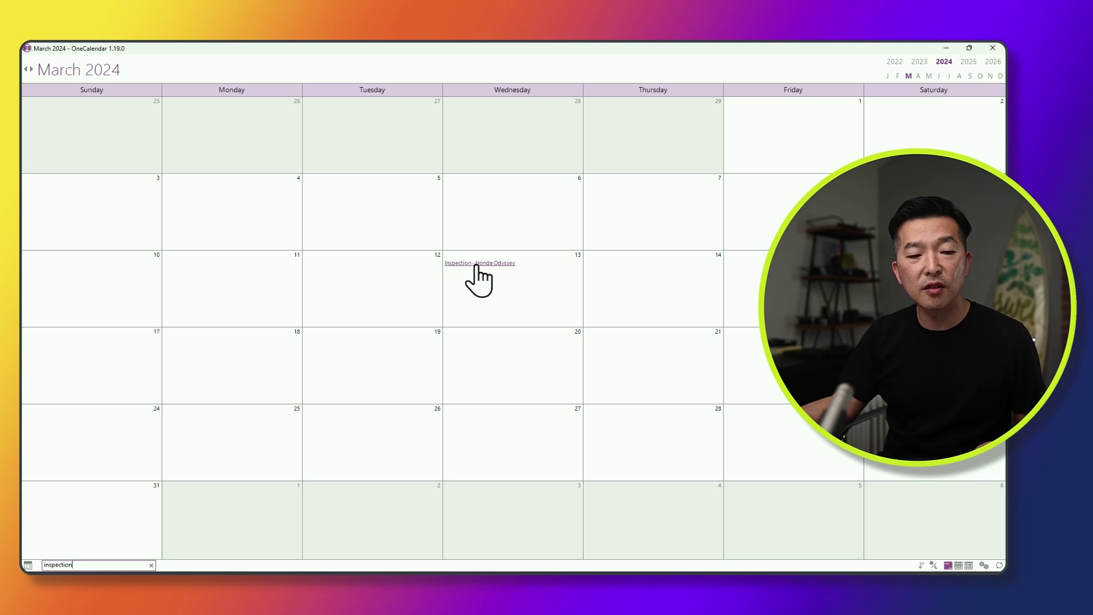
mouse_move(477, 266)
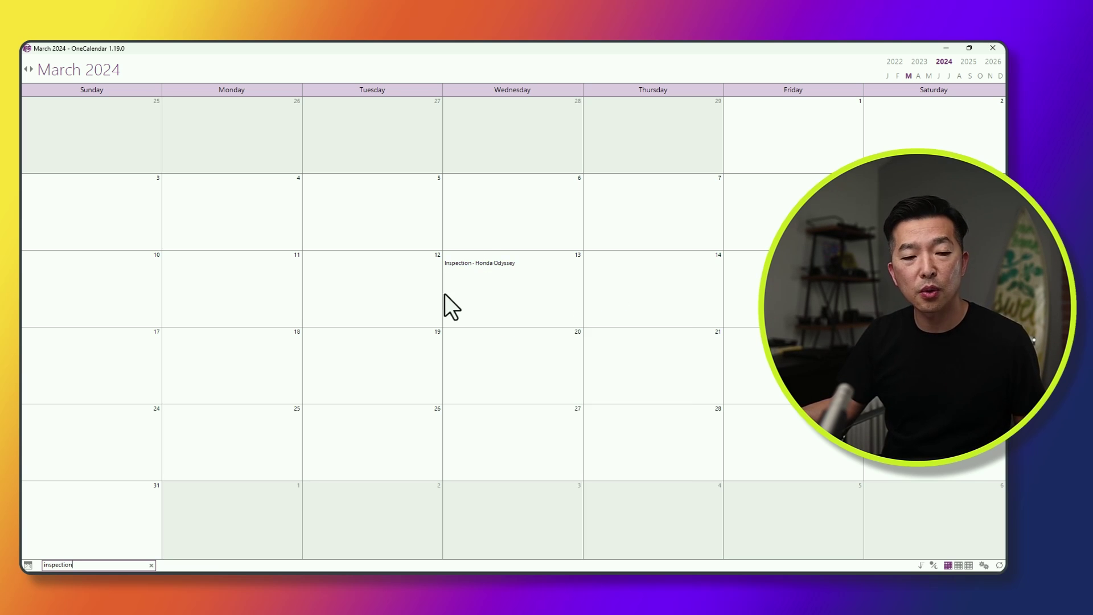